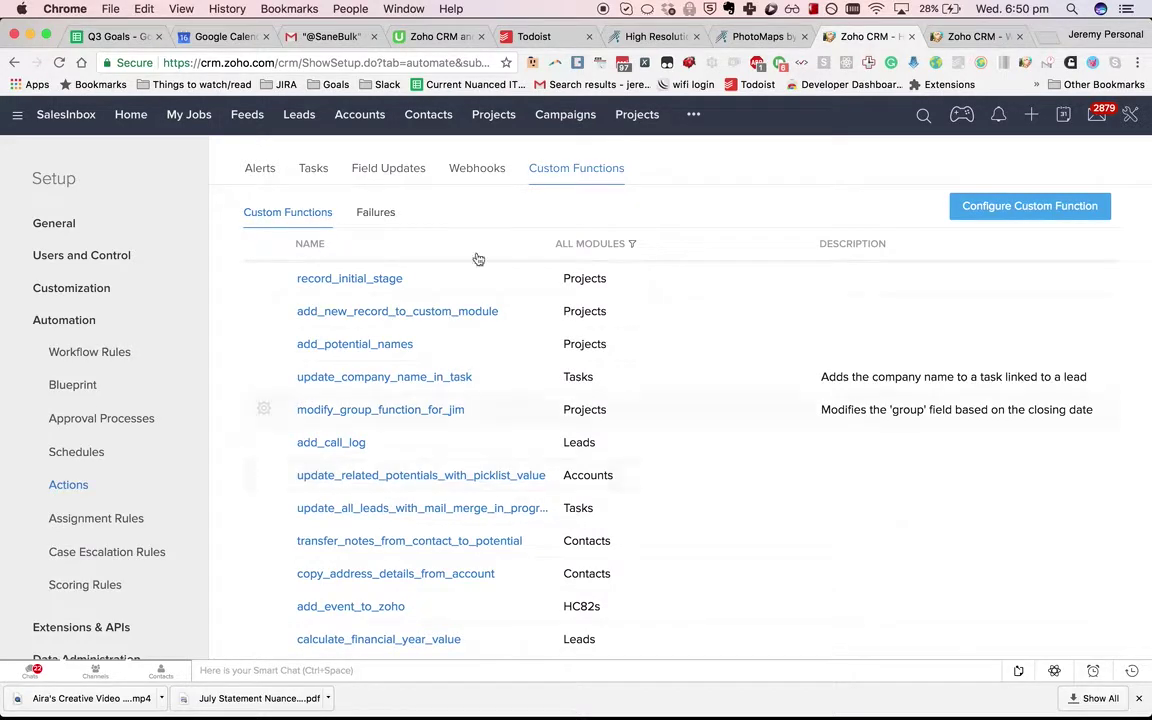
From the Webhooks list under Actions, open the 'Zapier to Slack' webhook's details.
click(474, 170)
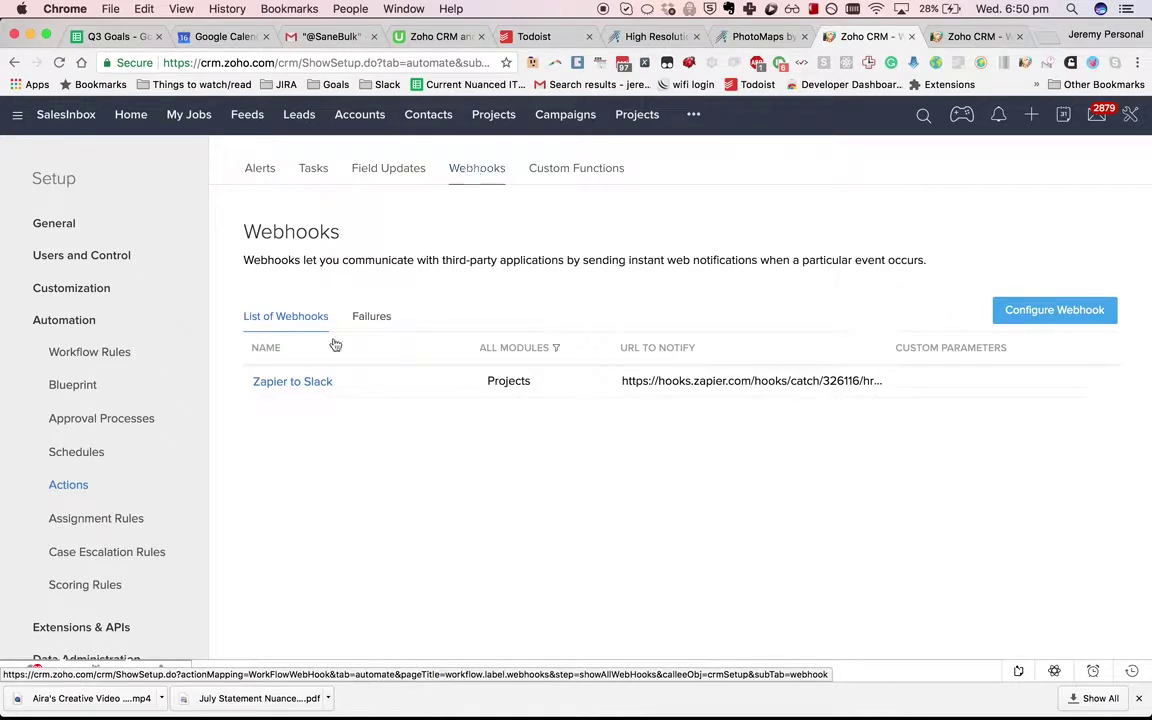
click(297, 382)
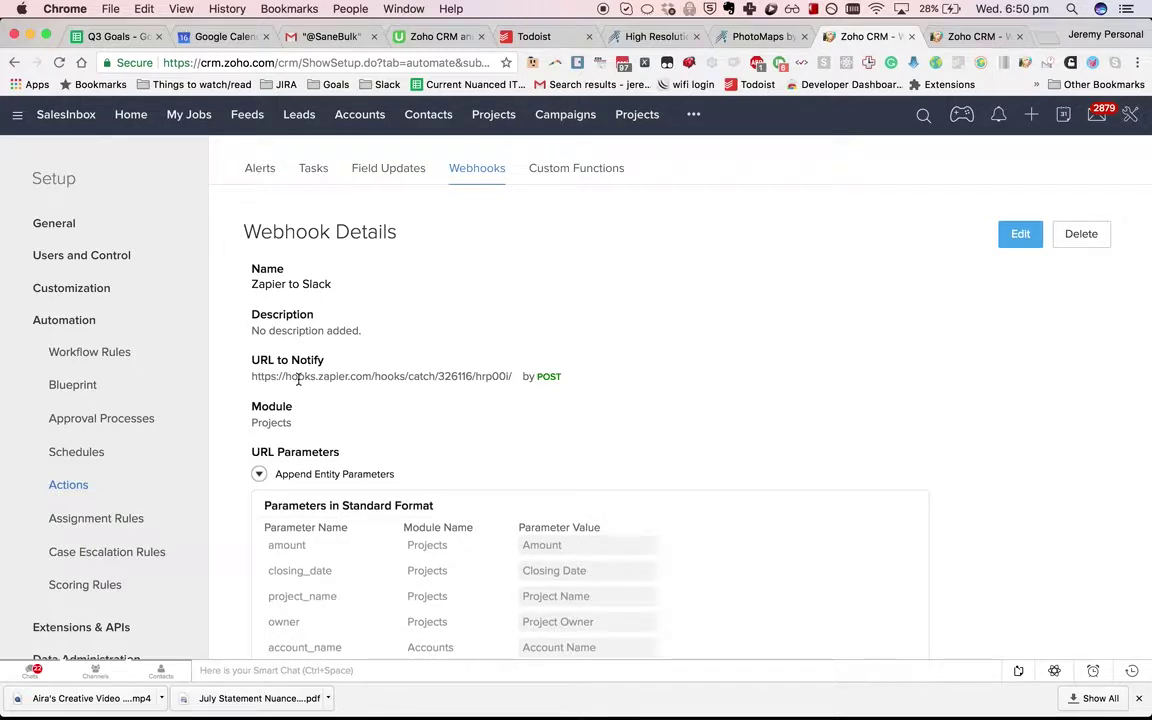
scroll(297, 379, down, 5)
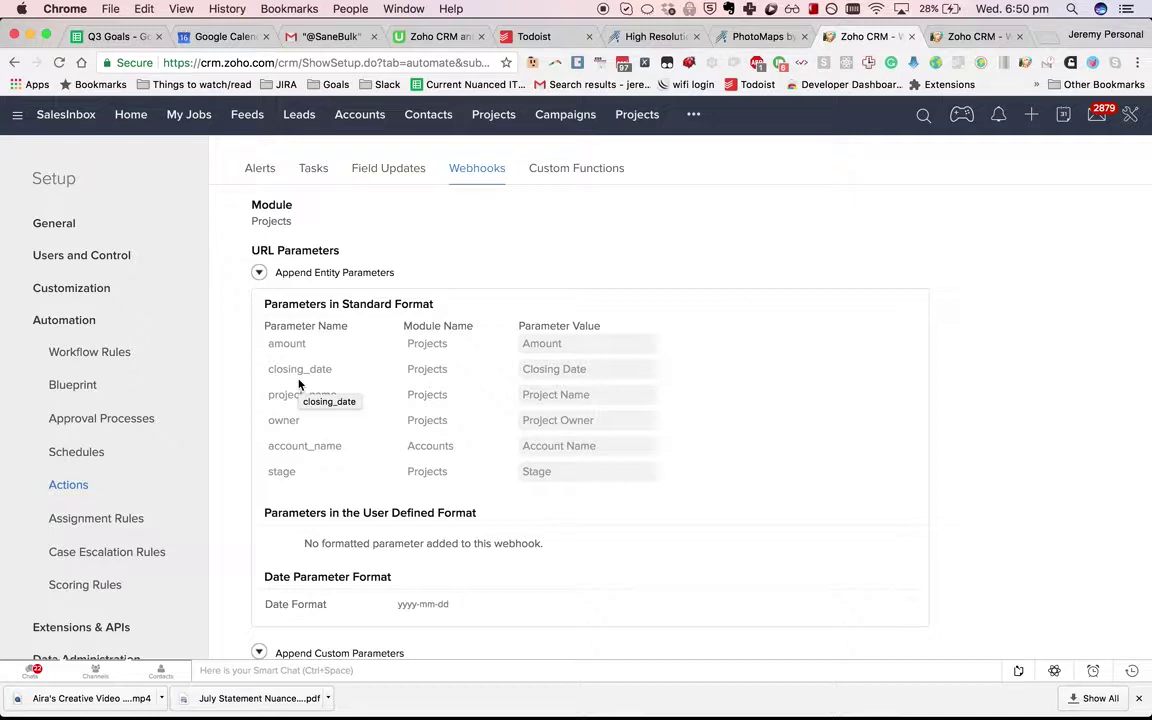
scroll(420, 420, up, 4)
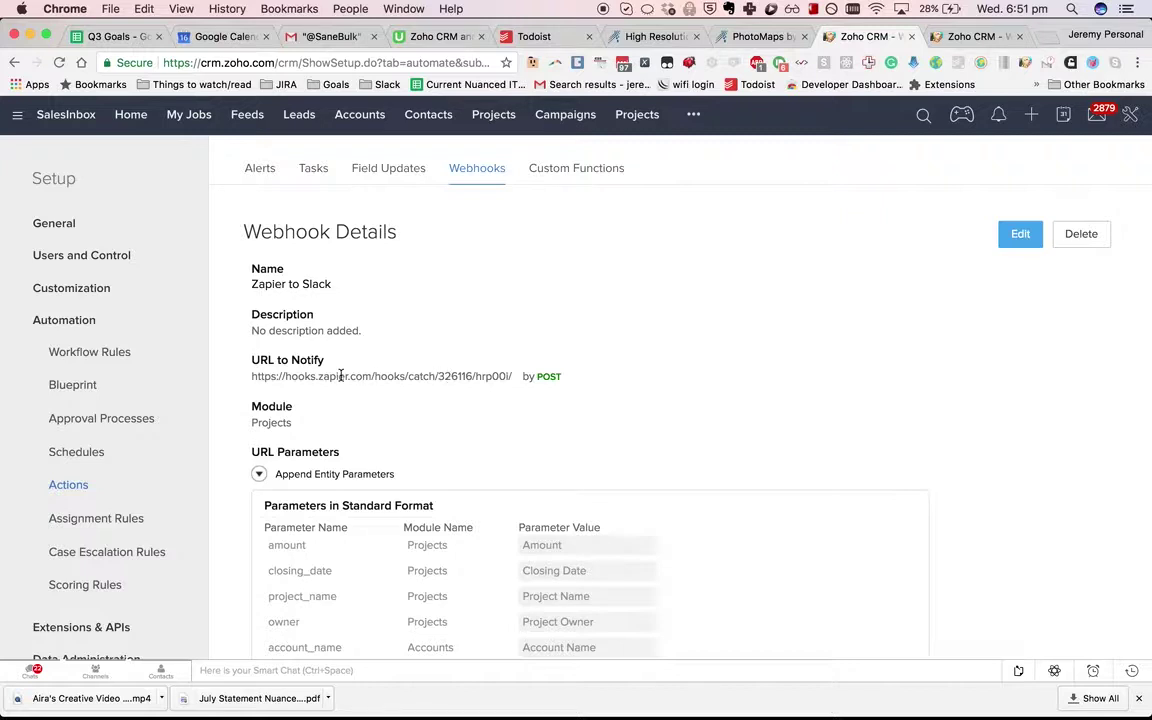
double_click(340, 375)
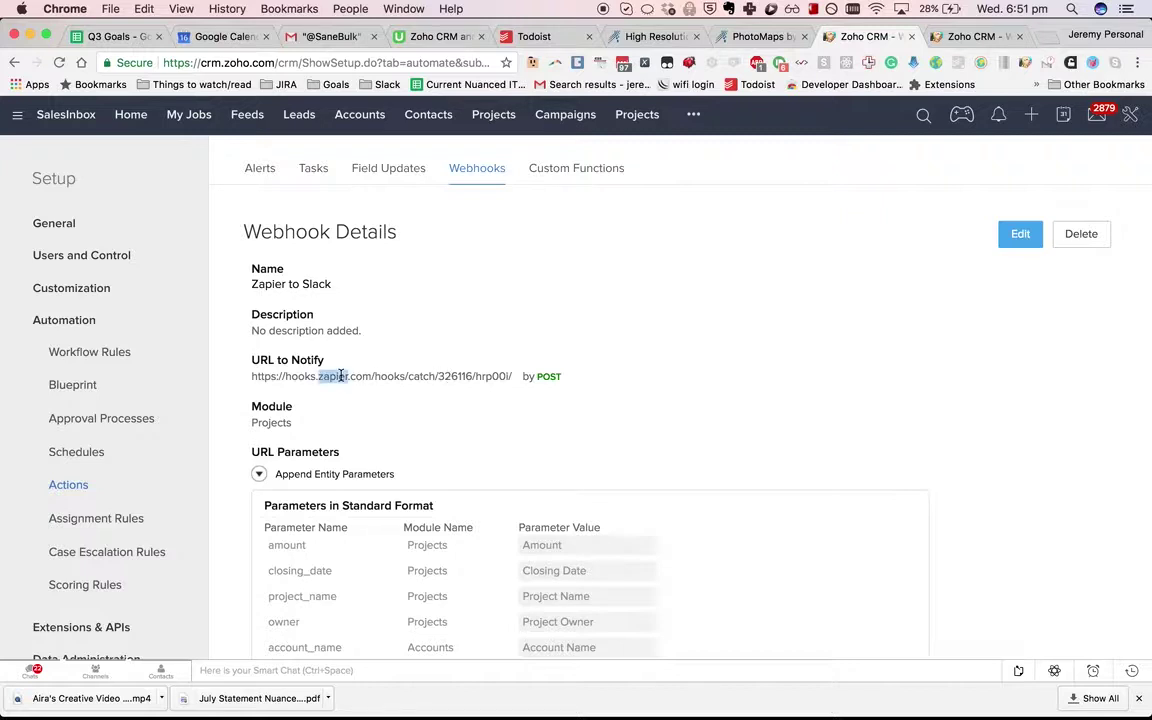
Look over the webhook's Zapier URL and settings, then switch to the Workflow Rules list.
click(409, 333)
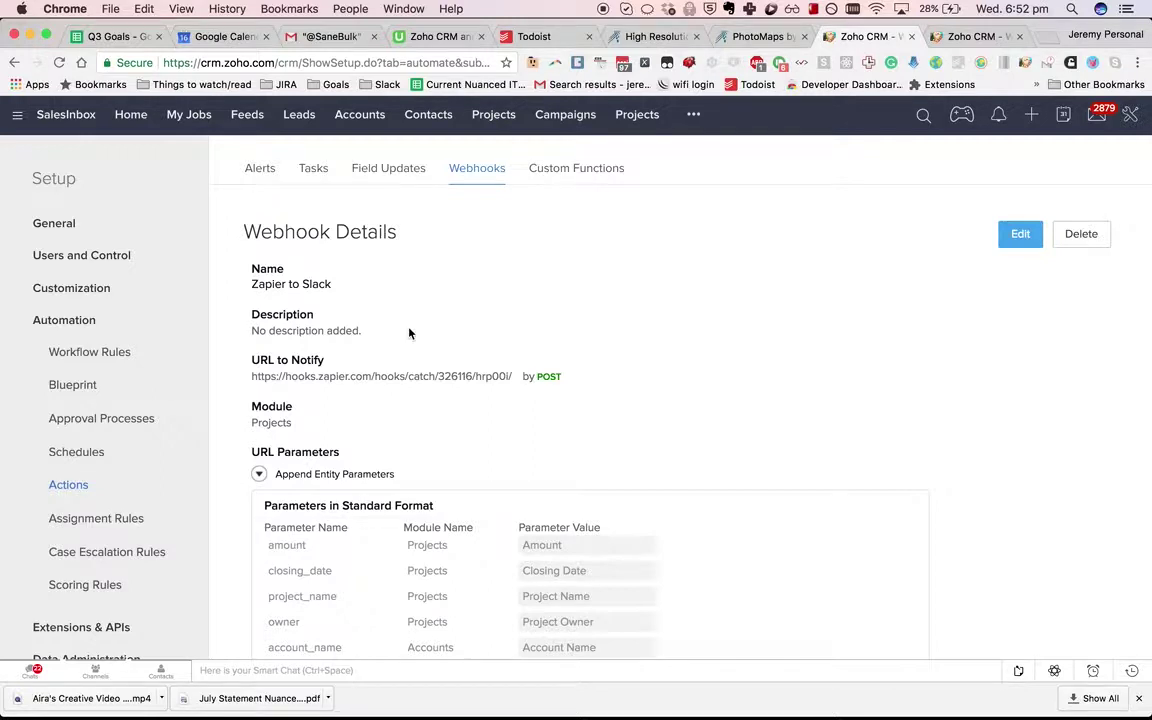
scroll(550, 465, down, 3)
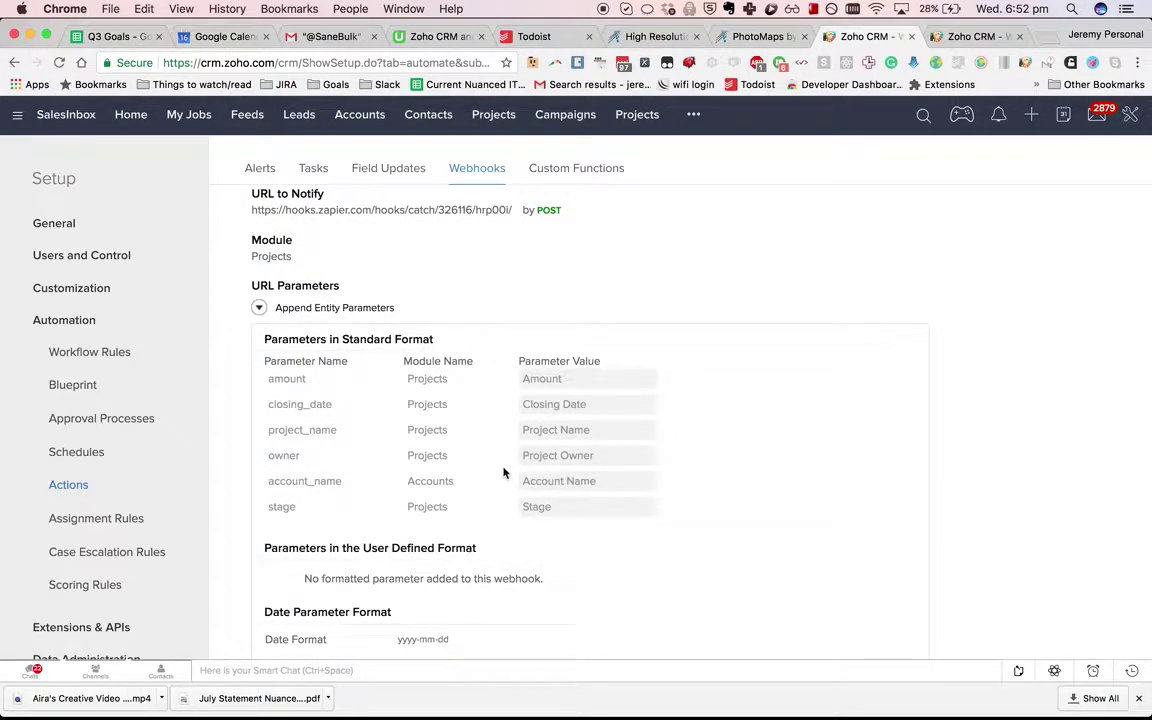
scroll(565, 320, up, 3)
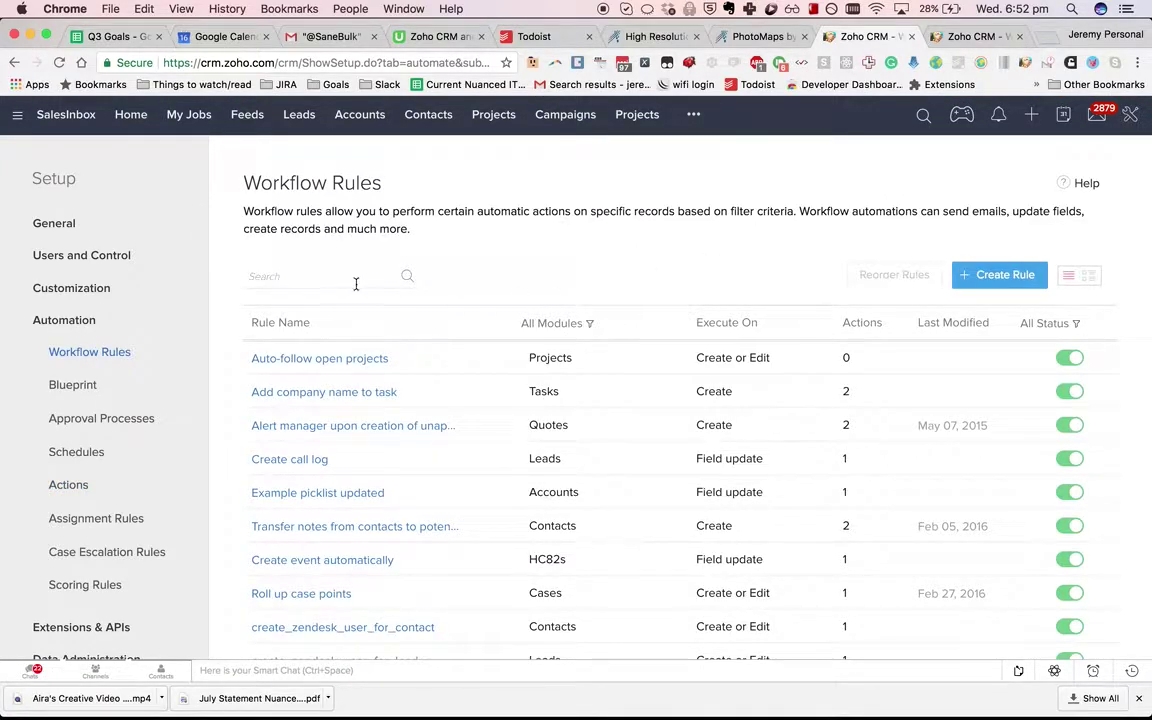
click(320, 276)
Search workflow rules for 'slack' and open 'Add project details to Slack' to view its Instant Actions.
text(zap)
key(BackSpace)
key(BackSpace)
key(BackSpace)
text(slack)
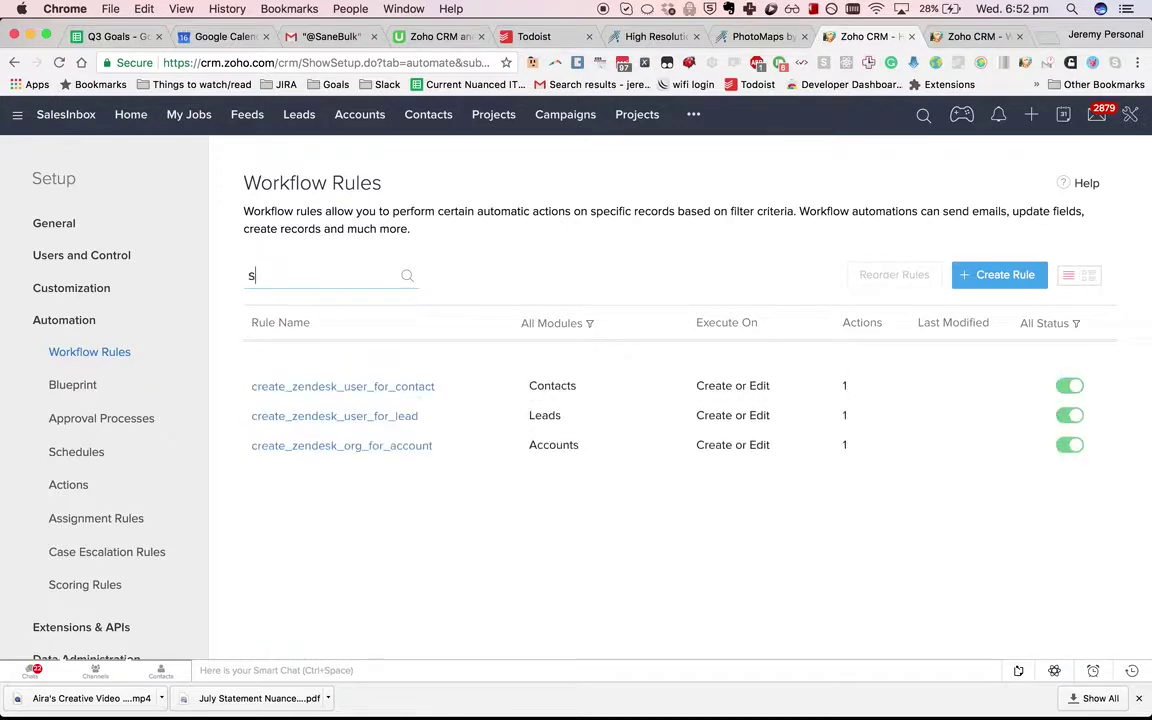
click(353, 366)
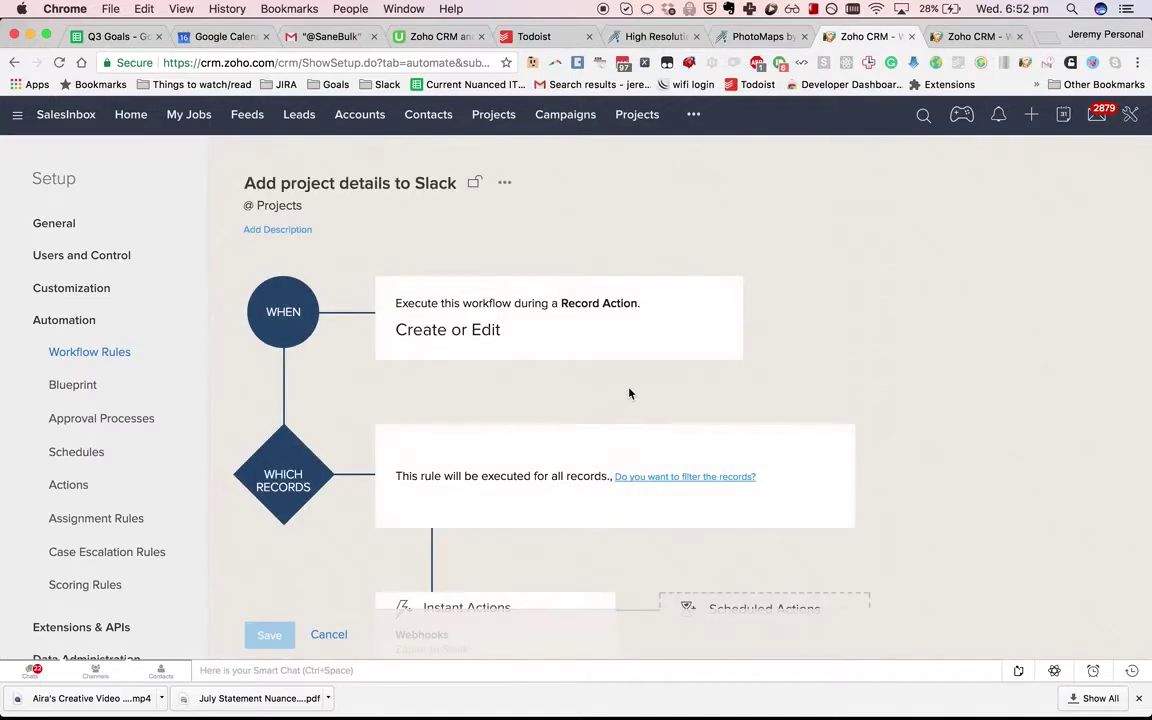
scroll(630, 393, down, 5)
scroll(630, 393, up, 5)
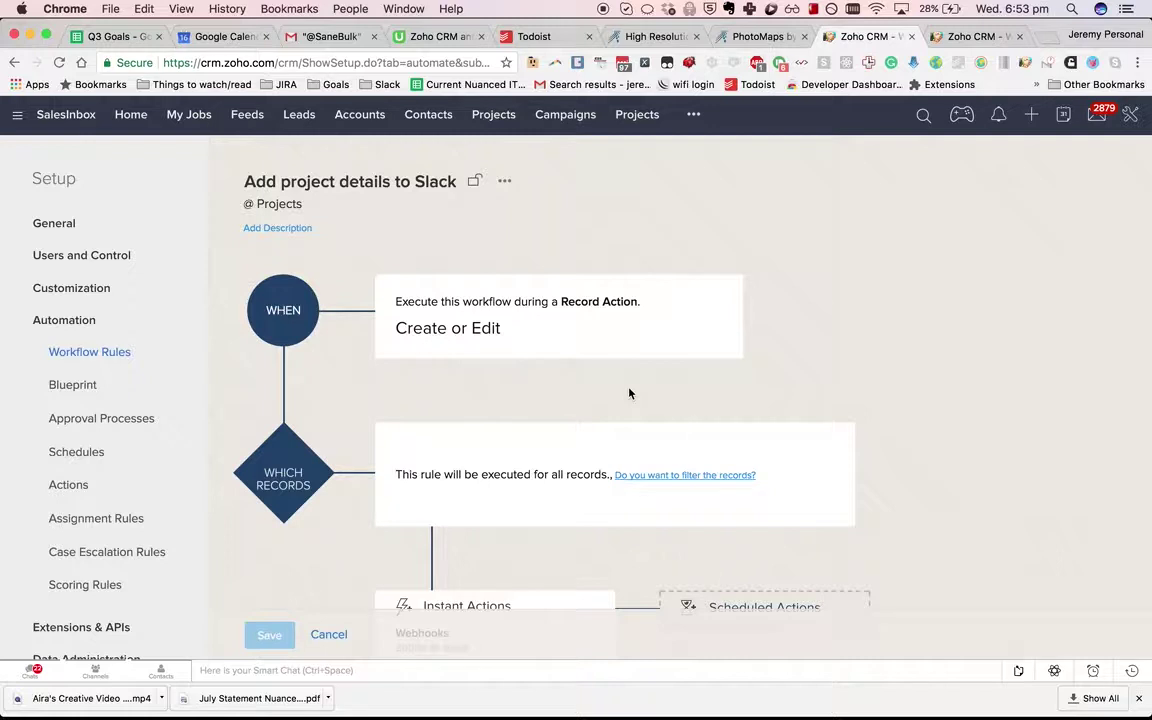
scroll(629, 393, down, 2)
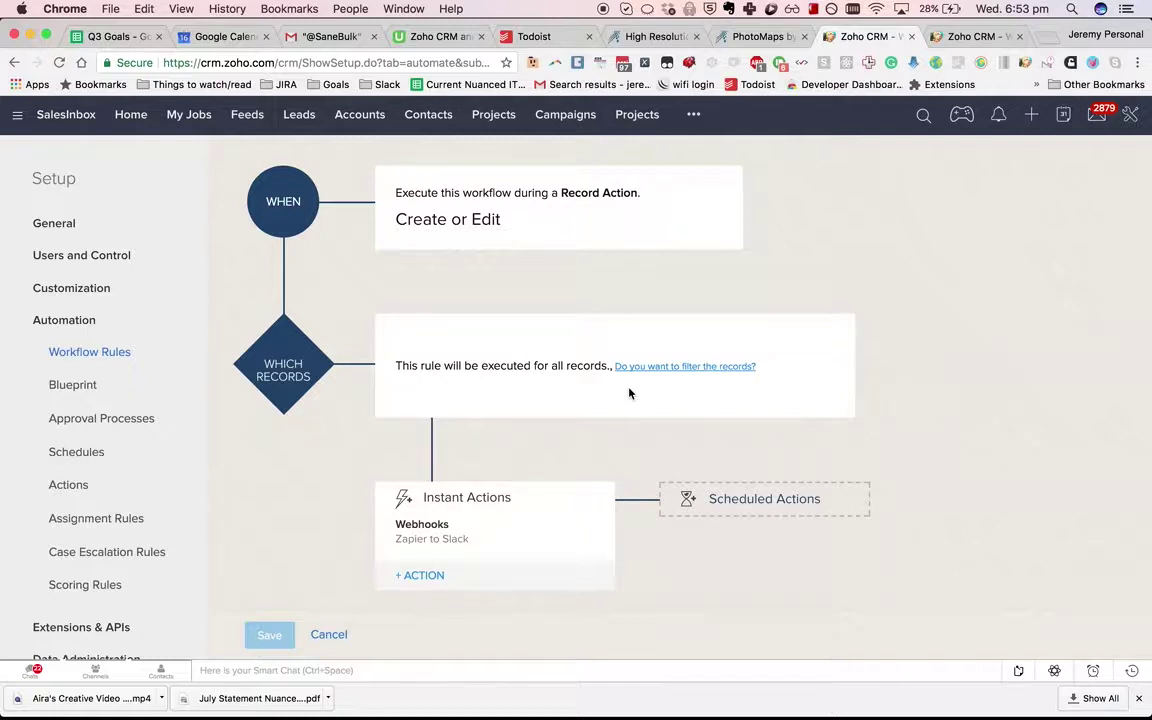
Search the web for 'zoho crm pricing' in a new Chrome tab.
key(super+t)
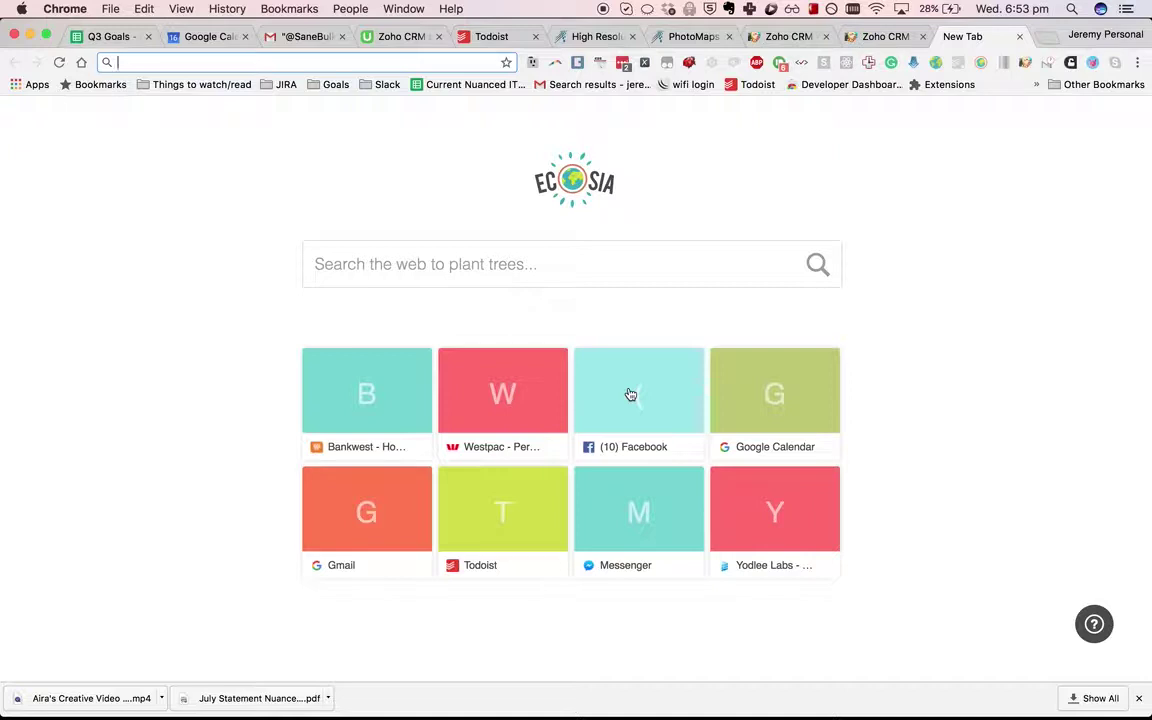
text(crm pricing)
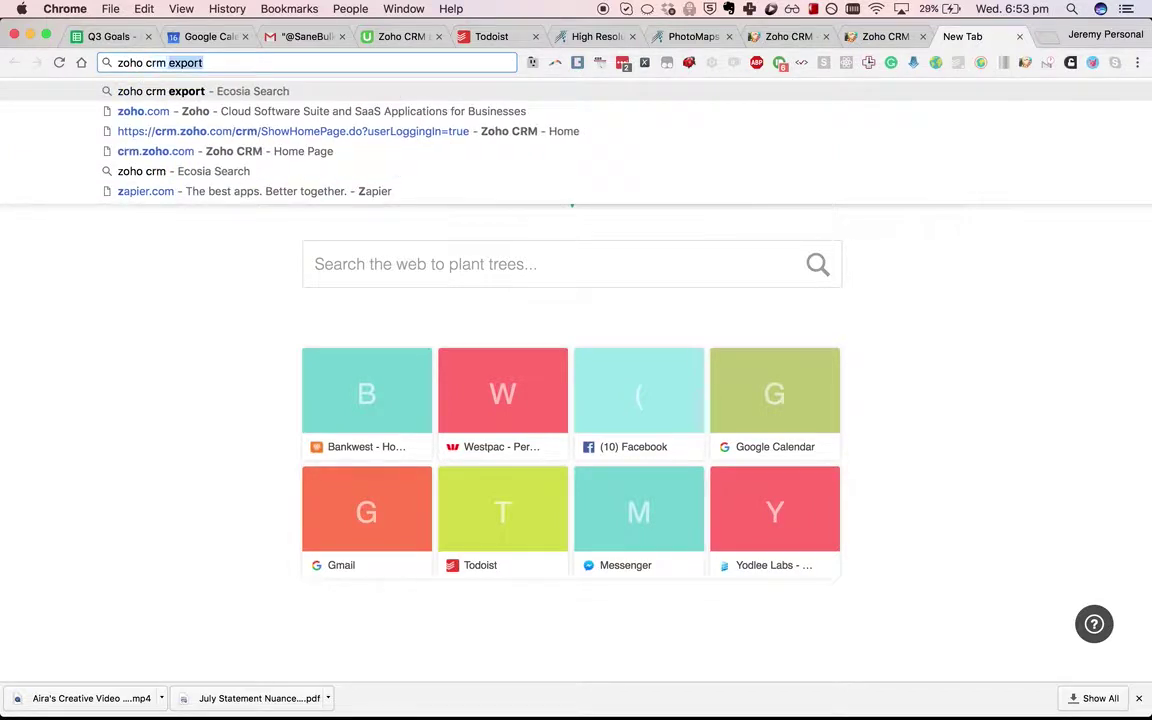
key(Return)
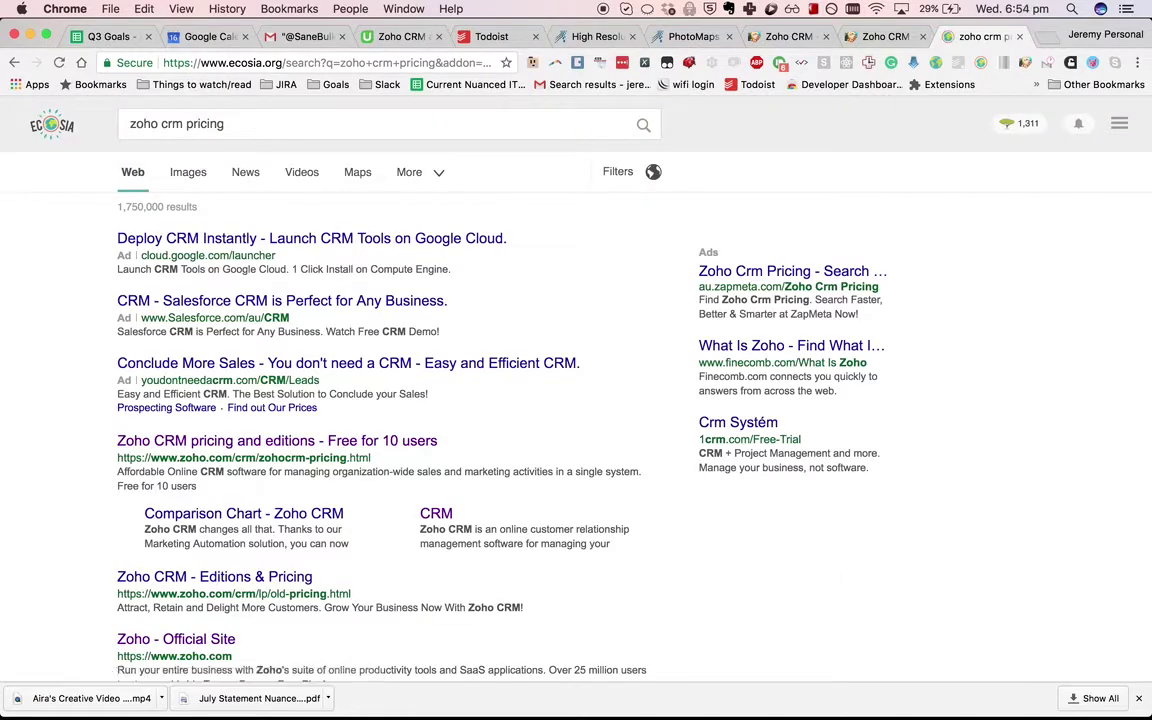
Open the 'Zoho CRM pricing and editions' page and search it for 'web' mentions across the plans.
click(333, 441)
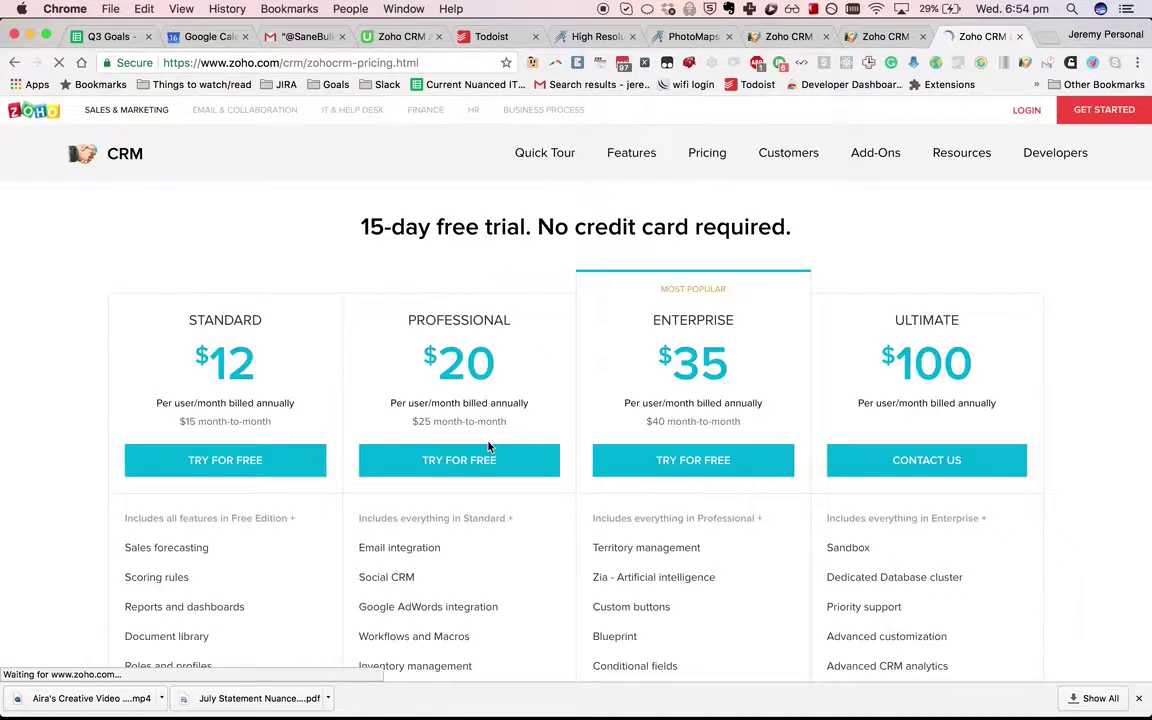
scroll(489, 447, down, 1)
key(super+f)
text(webh)
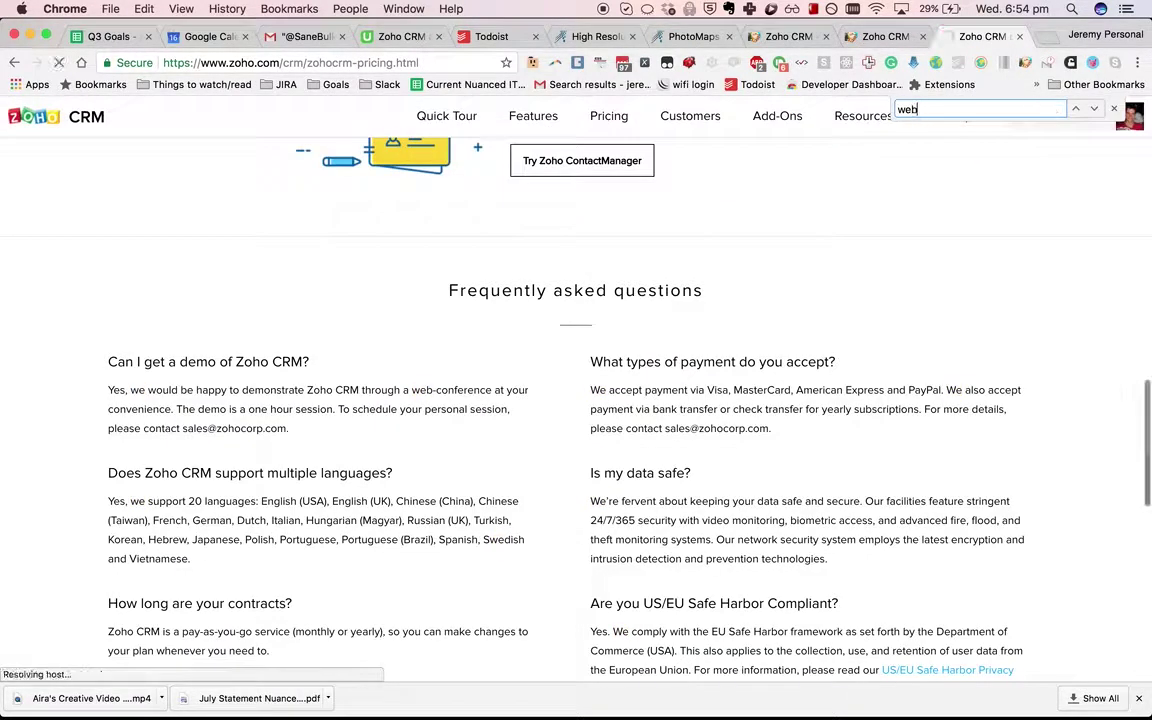
key(BackSpace)
scroll(426, 425, up, 10)
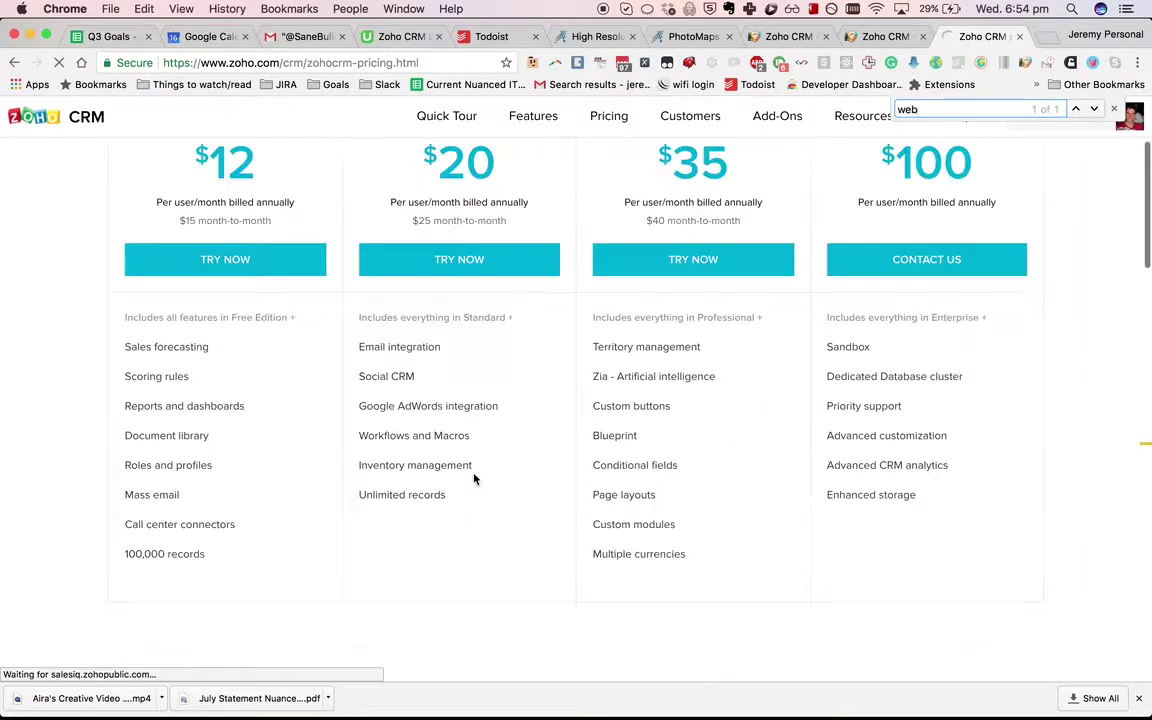
scroll(476, 480, down, 3)
scroll(472, 478, up, 5)
scroll(473, 478, down, 15)
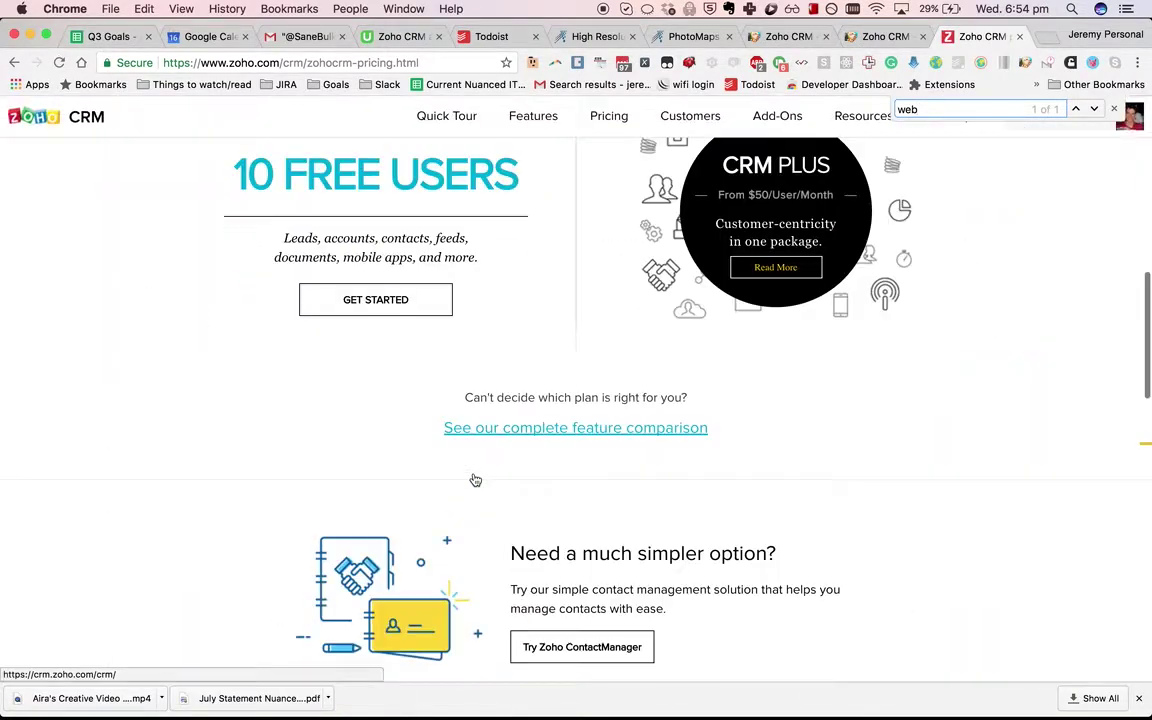
scroll(476, 480, up, 1)
scroll(471, 478, down, 8)
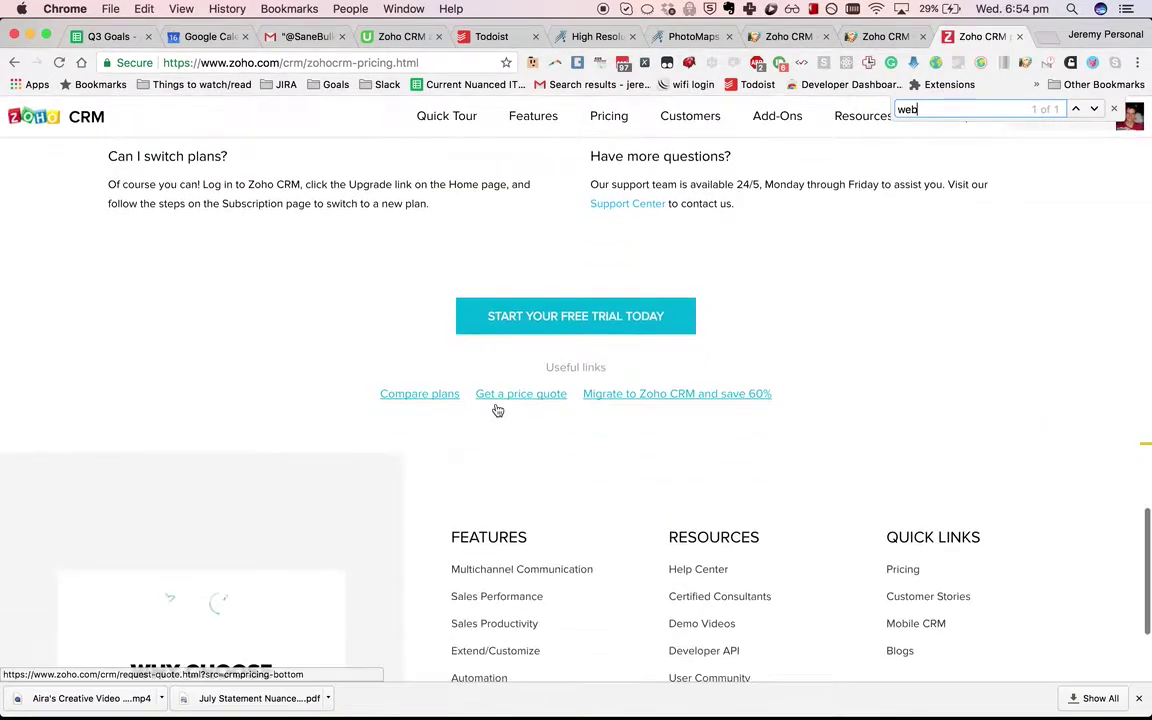
On the full plan comparison page, find the Webhooks row: Professional, Enterprise and CRM Plus include it.
click(427, 395)
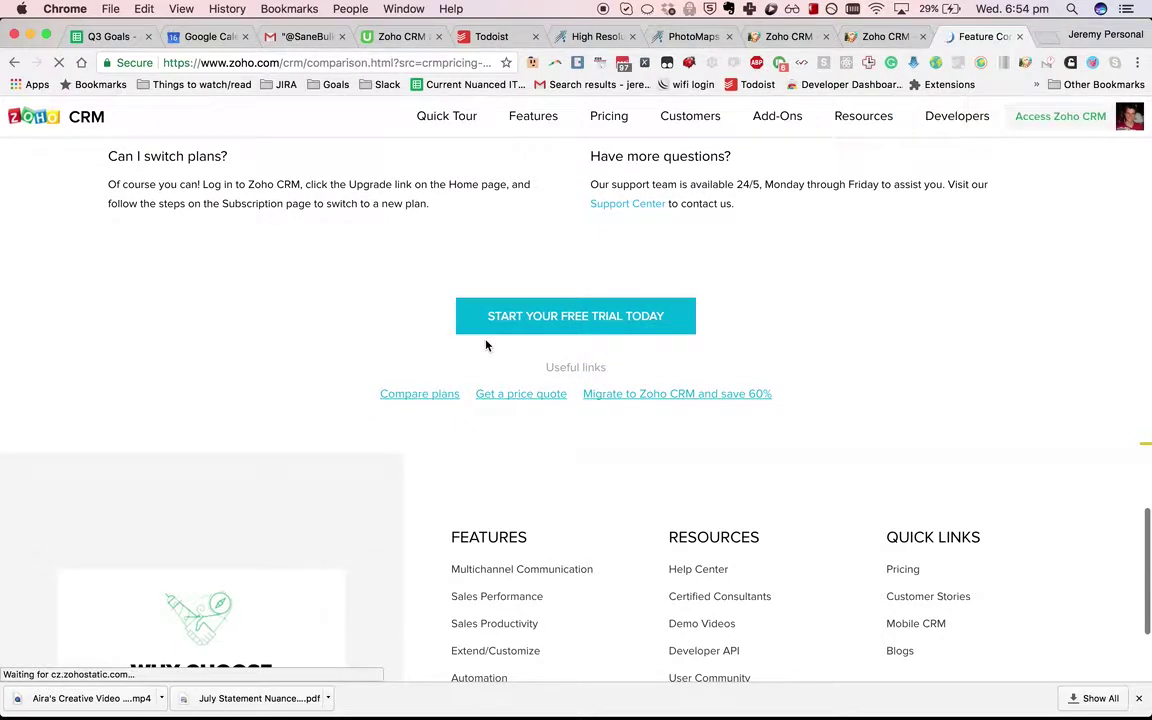
key(ctrl+f)
text(webho)
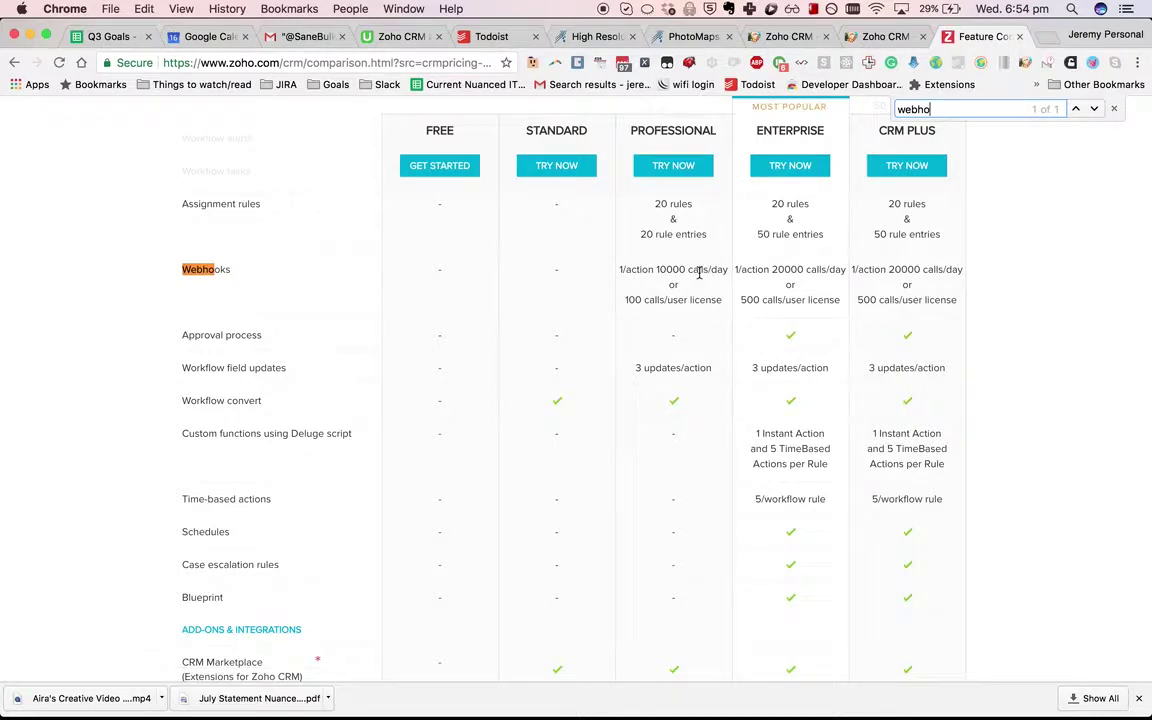
scroll(699, 273, up, 3)
scroll(699, 273, up, 15)
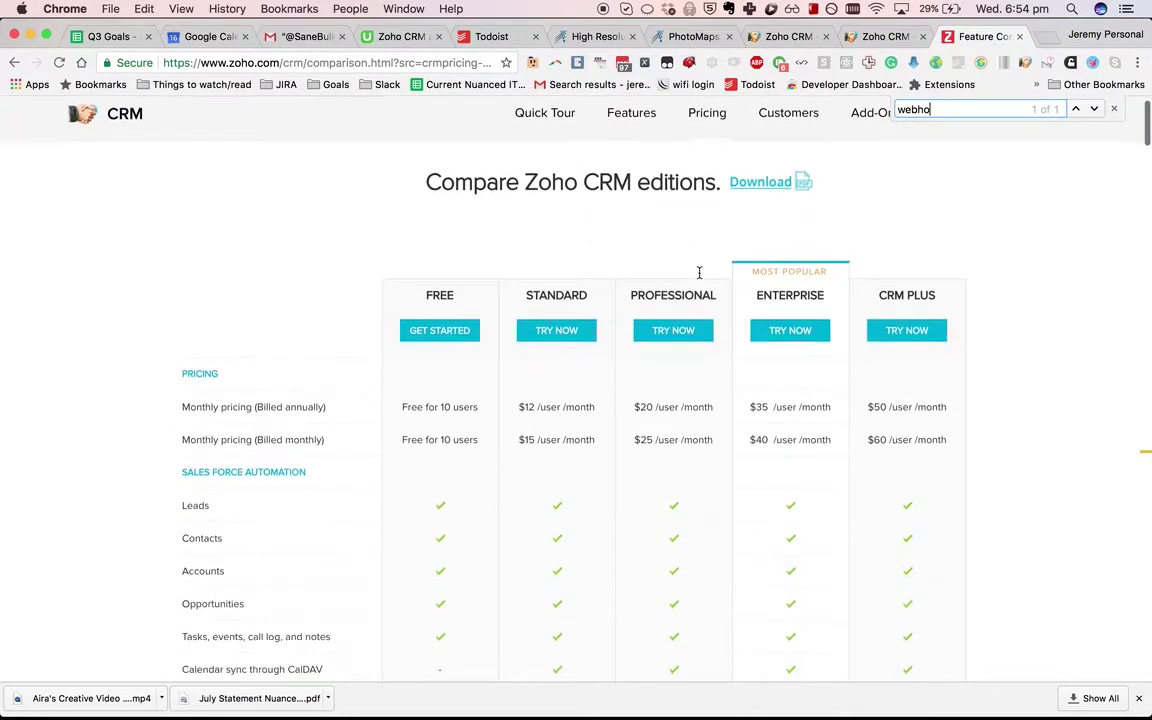